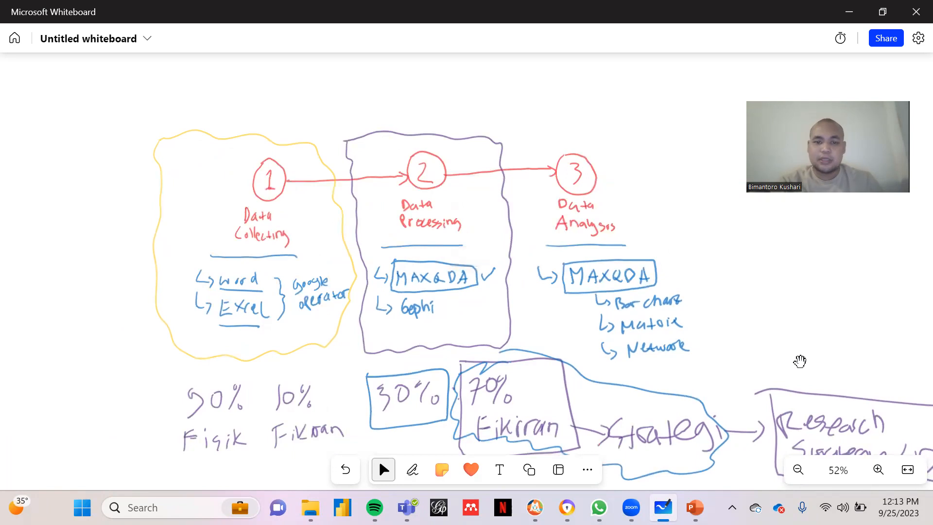
- Draw a green freehand outline around the Data Analysis stage and its MAXQDA list on the whiteboard
left_click(412, 470)
mouse_move(526, 123)
left_mouse_down()
mouse_move(528, 238)
mouse_move(556, 358)
mouse_move(649, 375)
mouse_move(714, 346)
mouse_move(686, 245)
mouse_move(628, 132)
mouse_move(529, 123)
left_mouse_up()
left_click(384, 469)
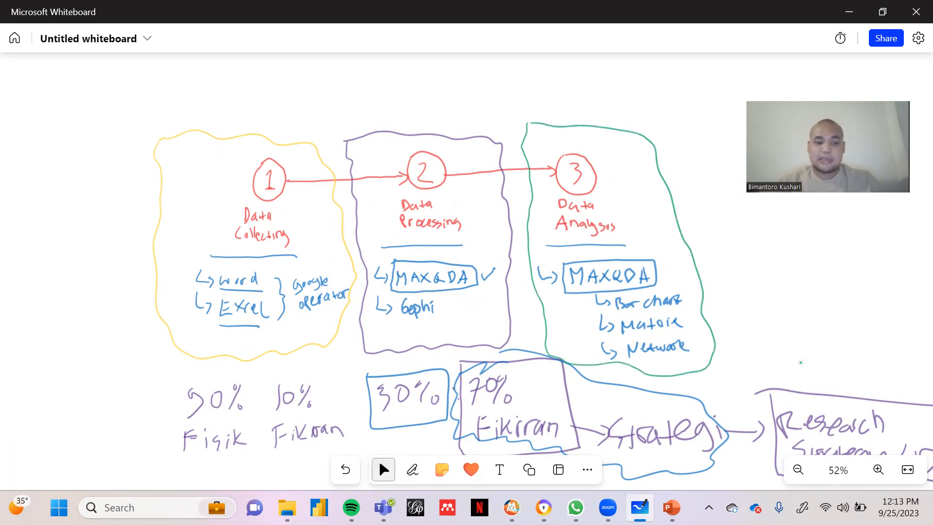
- Draw a green arrow from the Data Analysis stage to blank space beside it and handwrite "100% Thinking" at its end
scroll(801, 363, "right", 2)
scroll(800, 363, "down", 1)
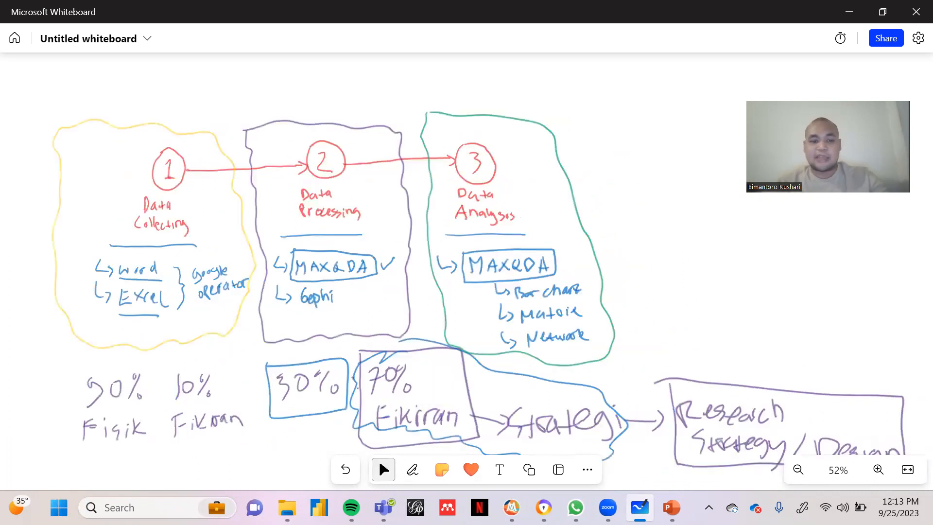
scroll(801, 362, "left", 1)
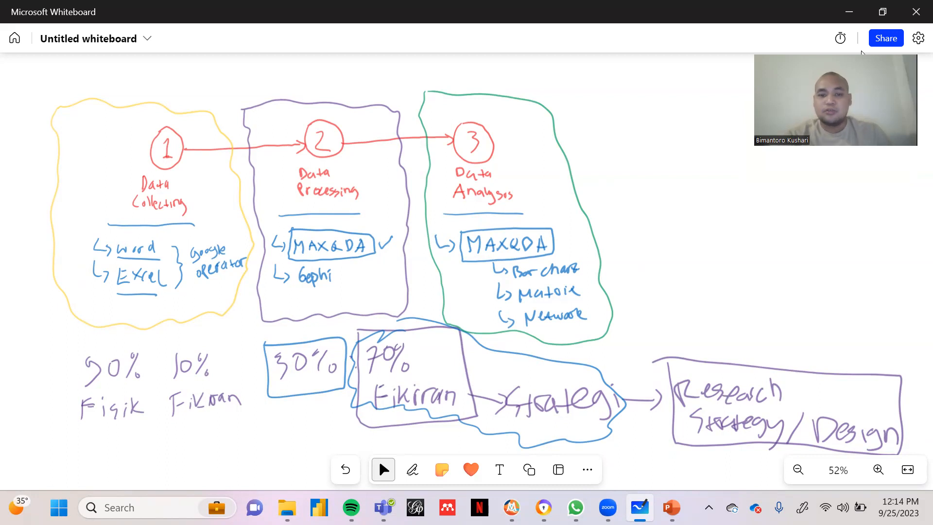
key("alt+w")
mouse_move(530, 189)
left_mouse_down()
mouse_move(593, 194)
mouse_move(609, 191)
mouse_move(608, 182)
mouse_move(624, 195)
mouse_move(611, 200)
mouse_move(635, 208)
left_mouse_up()
mouse_move(650, 185)
left_mouse_down()
mouse_move(641, 194)
mouse_move(675, 188)
mouse_move(709, 218)
left_mouse_up()
mouse_move(753, 193)
left_mouse_down()
mouse_move(759, 231)
mouse_move(768, 195)
mouse_move(781, 213)
left_mouse_up()
mouse_move(782, 209)
left_mouse_down()
mouse_move(821, 207)
mouse_move(825, 220)
left_mouse_up()
left_click_drag(833, 195, 834, 220)
mouse_move(846, 204)
left_mouse_down()
mouse_move(849, 222)
mouse_move(882, 216)
mouse_move(885, 246)
left_mouse_up()
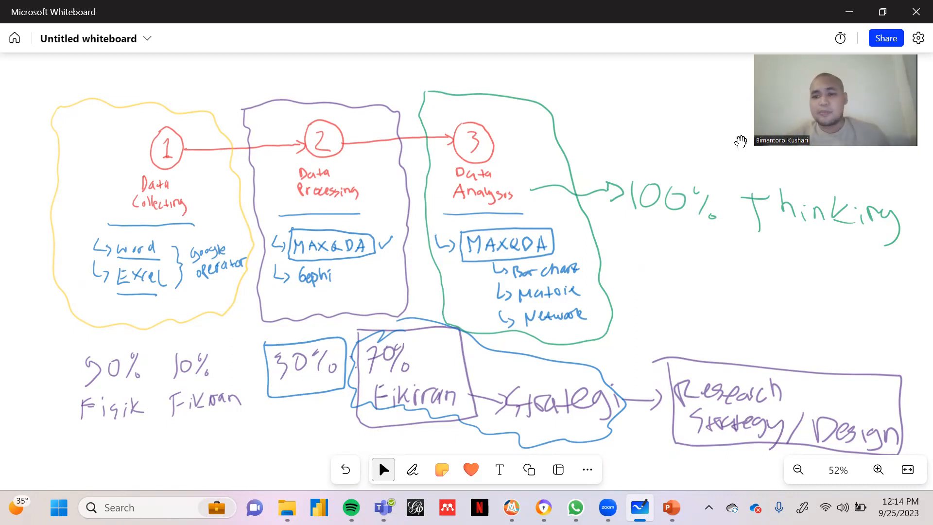
- Switch to MAXQDA and look over the coded tweets at the start of the Data Twitter Test document
left_click(511, 507)
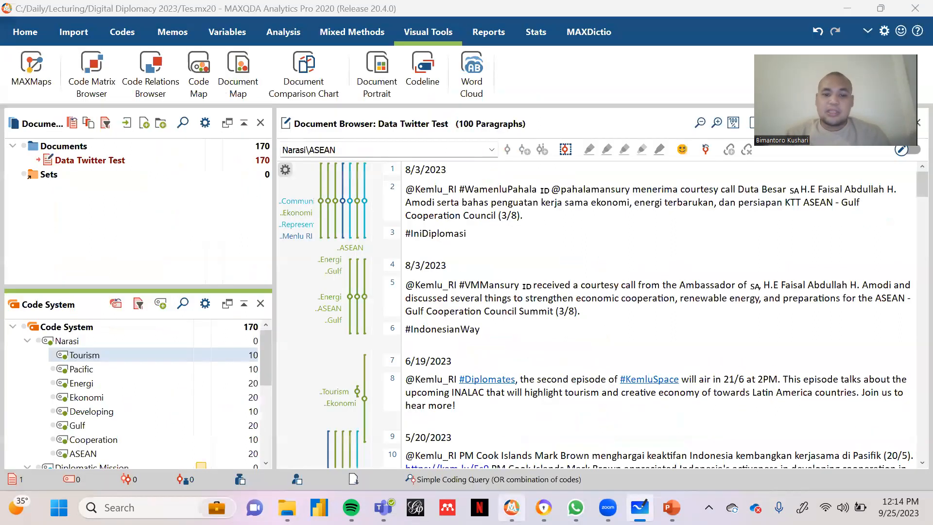
scroll(466, 282, "down", 5)
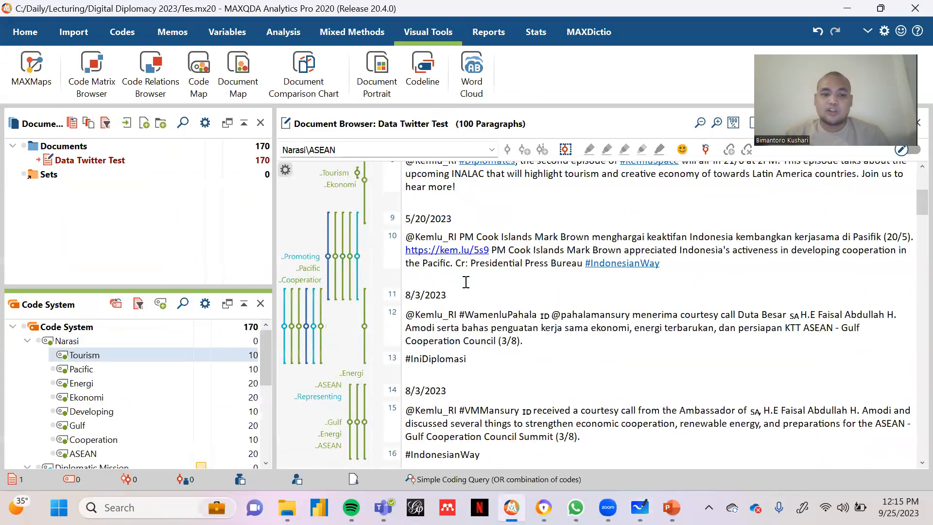
scroll(466, 282, "up", 5)
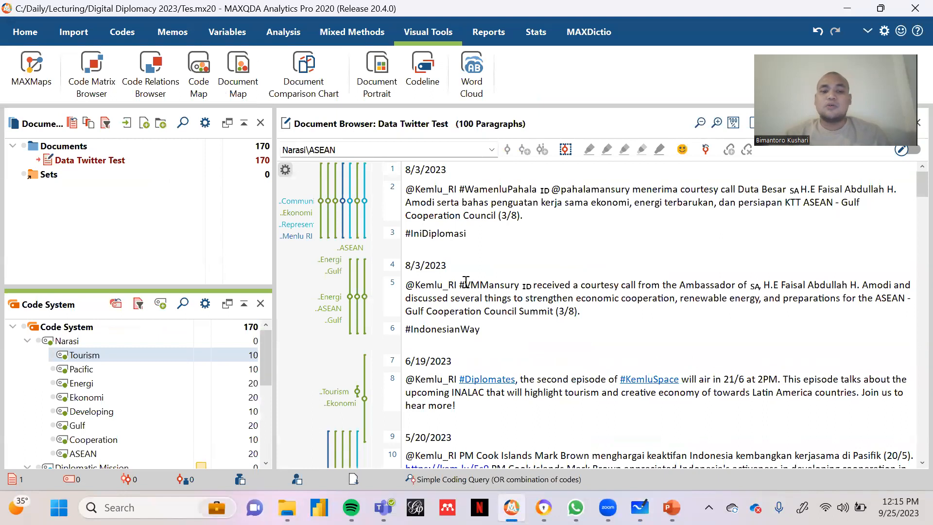
scroll(466, 282, "down", 2)
scroll(466, 282, "up", 2)
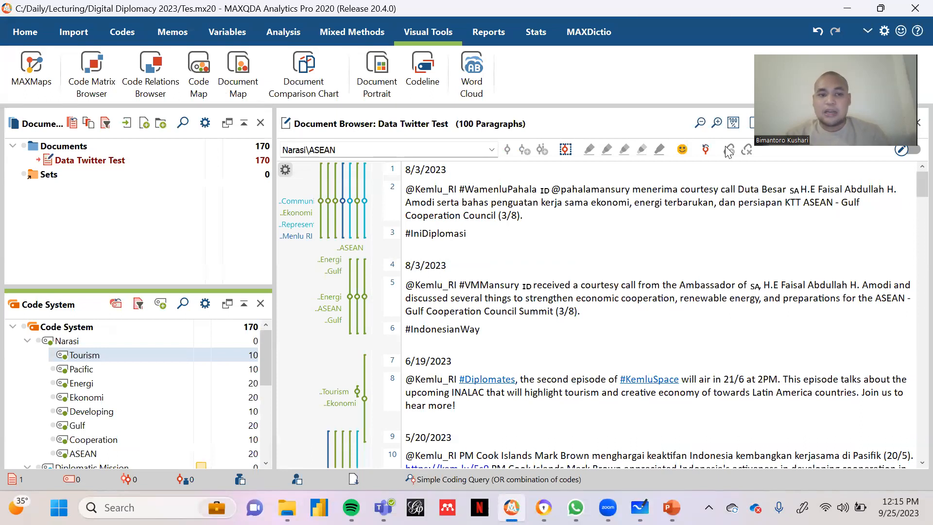
scroll(401, 326, "down", 2)
scroll(401, 326, "up", 2)
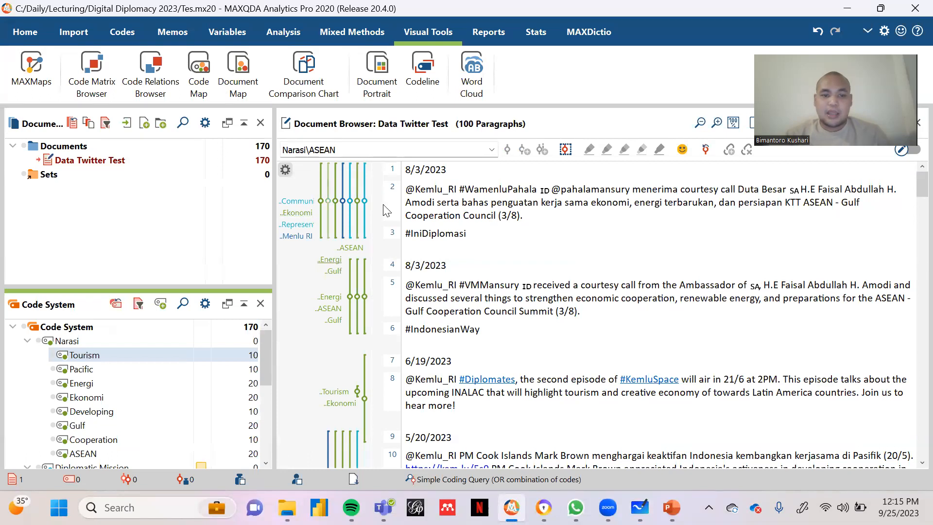
- Highlight the segments coded Communicating, Tourism and Ekonomi one after another and review the coding across the document
left_click(296, 201)
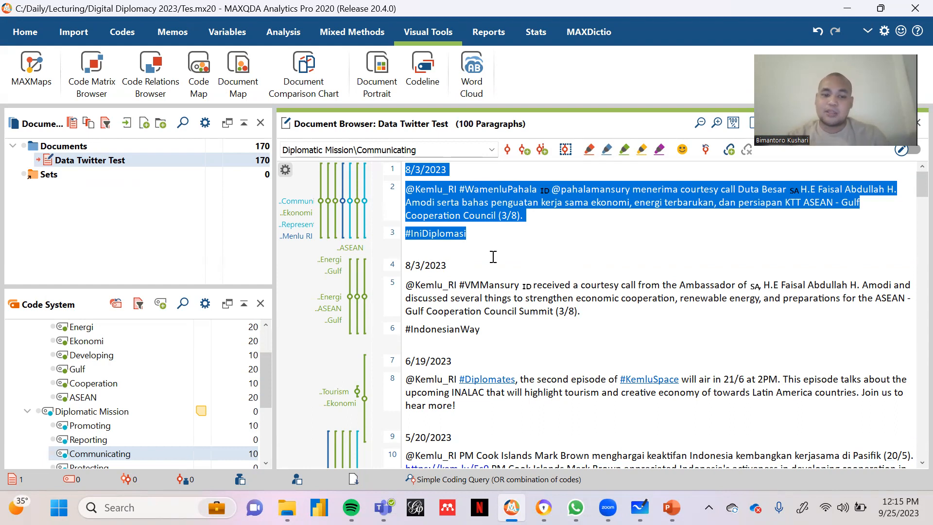
left_click(335, 392)
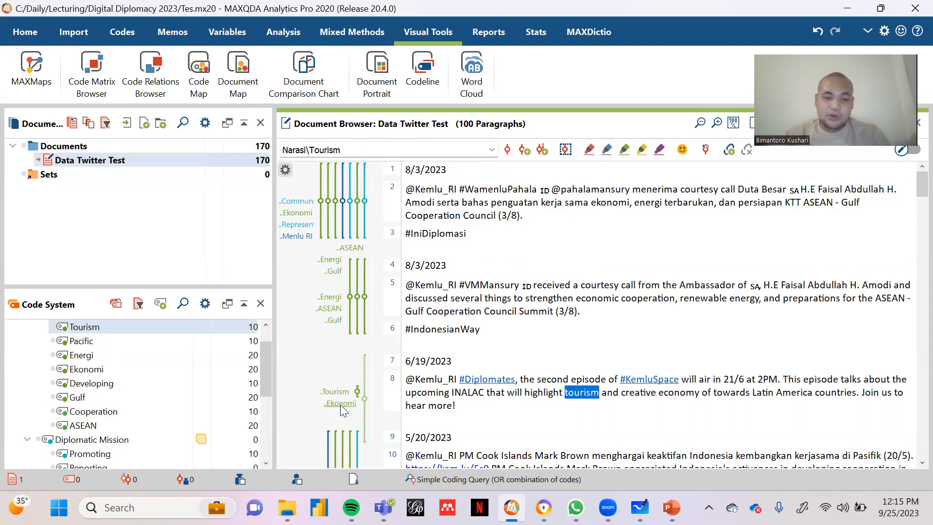
left_click(344, 403)
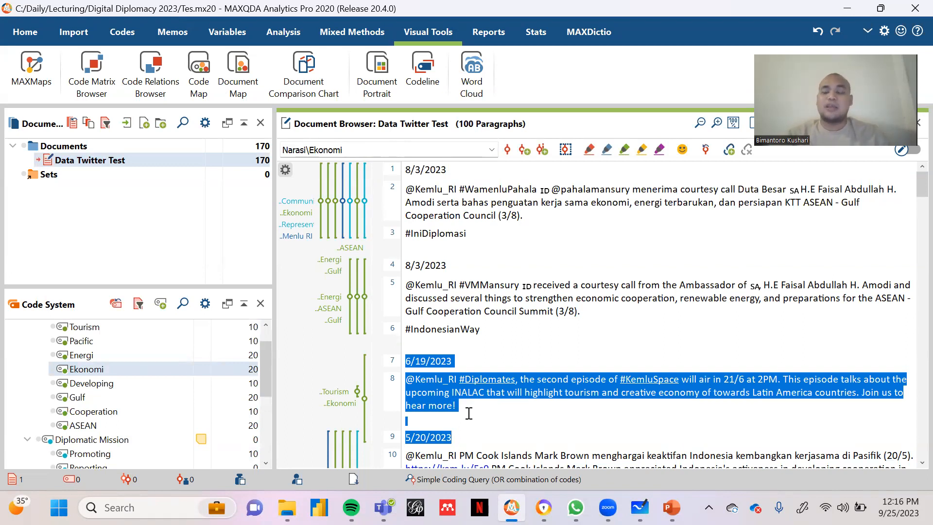
scroll(465, 278, "down", 8)
scroll(466, 278, "down", 8)
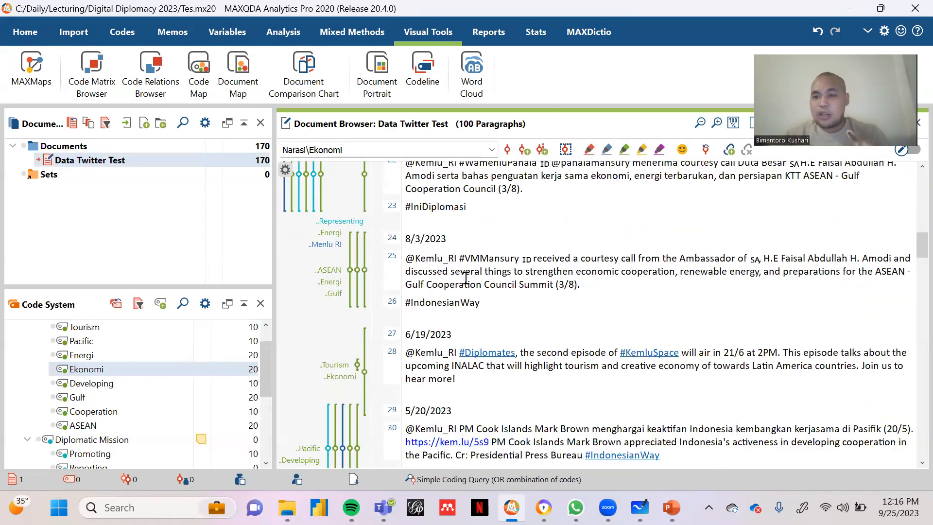
left_click_drag(920, 248, 912, 156)
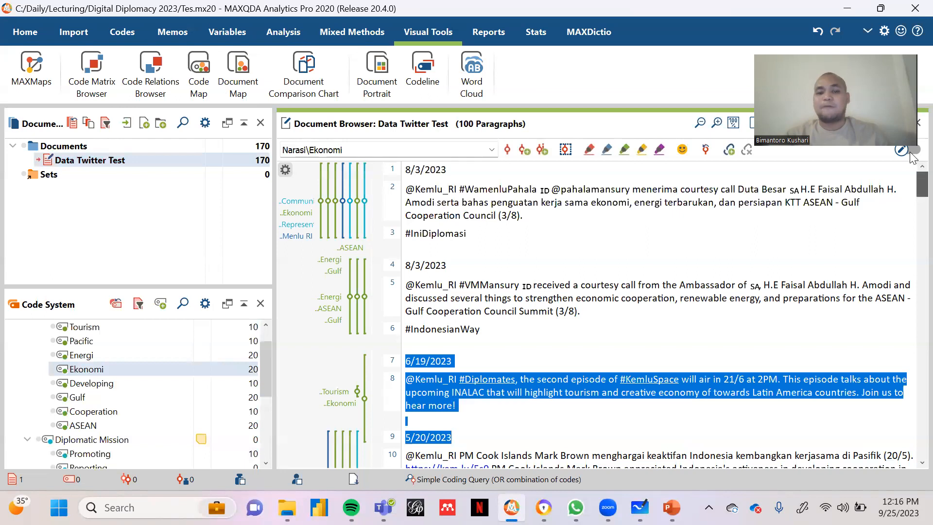
left_click_drag(263, 371, 266, 322)
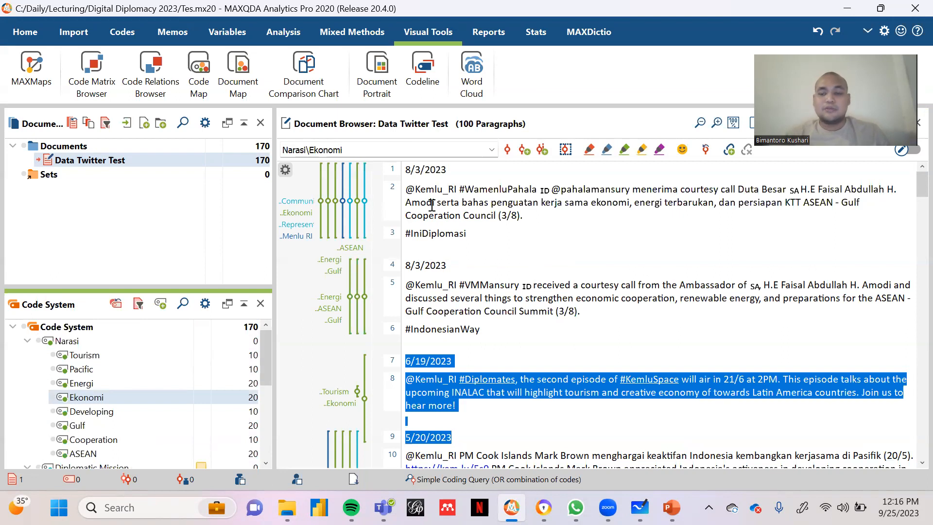
left_click(552, 245)
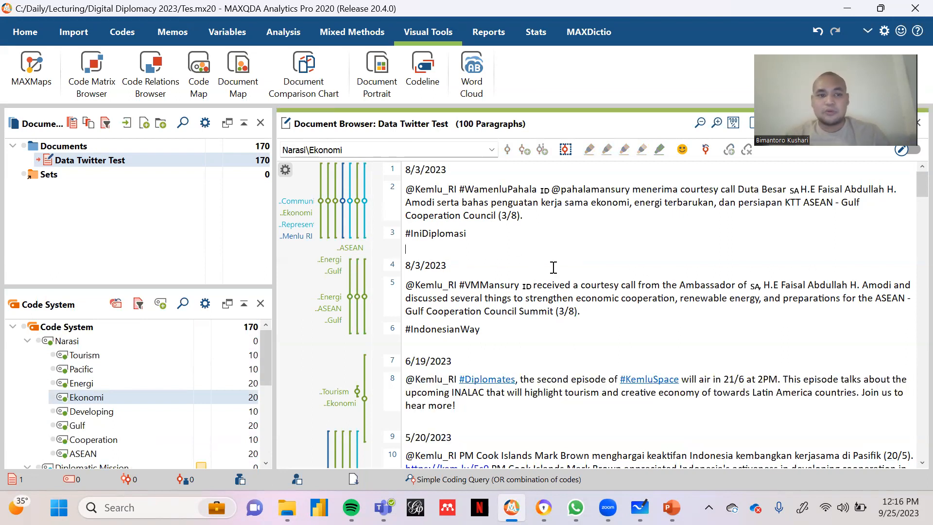
scroll(157, 412, "down", 5)
scroll(157, 412, "up", 5)
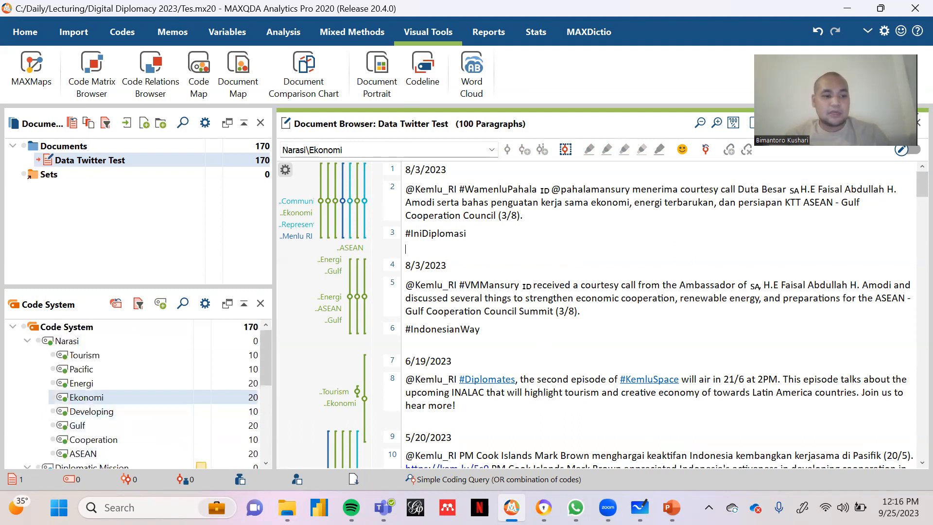
- Activate all codes in the Code System and check the Narasi, Diplomatic Mission and Actors subcodes
left_click(25, 332)
scroll(44, 350, "down", 4)
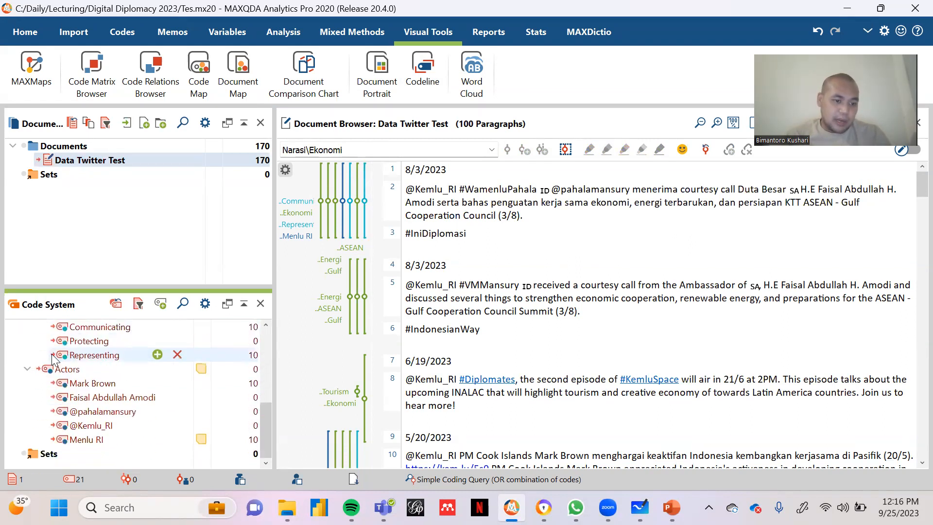
scroll(123, 386, "up", 5)
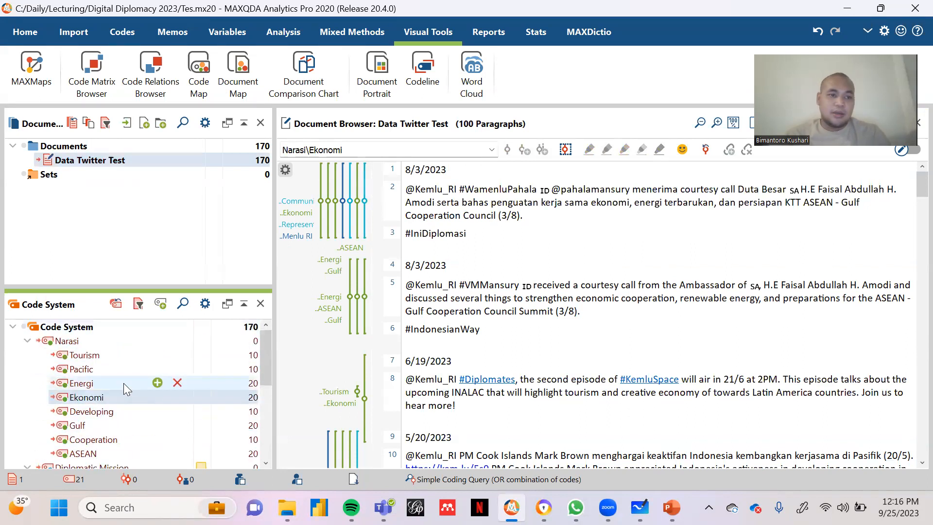
- Open Subcode Statistics and remove Narasi, Diplomatic Mission and Actors from the selected codes
left_click(121, 32)
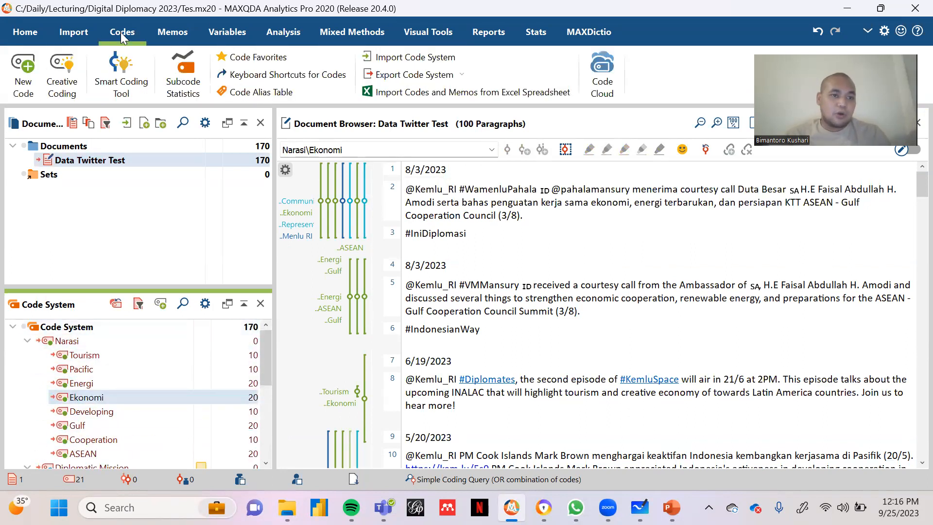
left_click(194, 91)
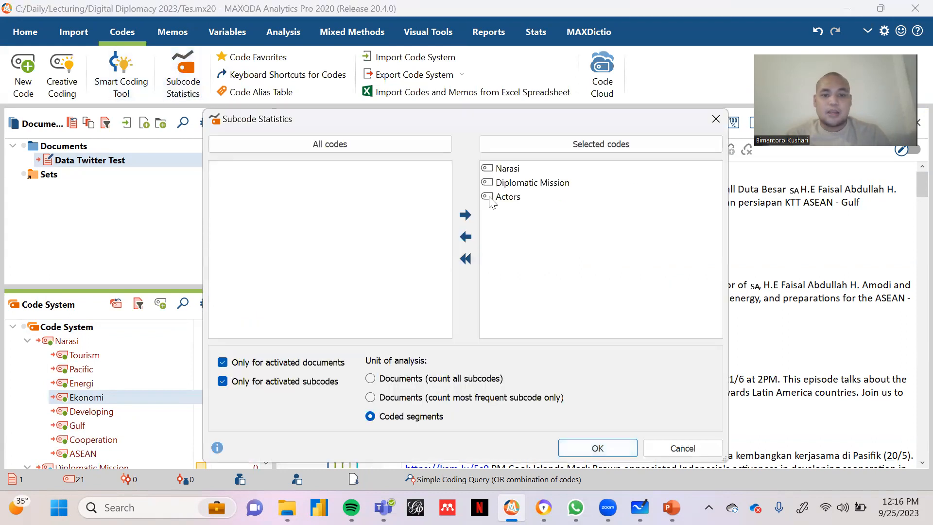
left_click(506, 173)
left_click(465, 237)
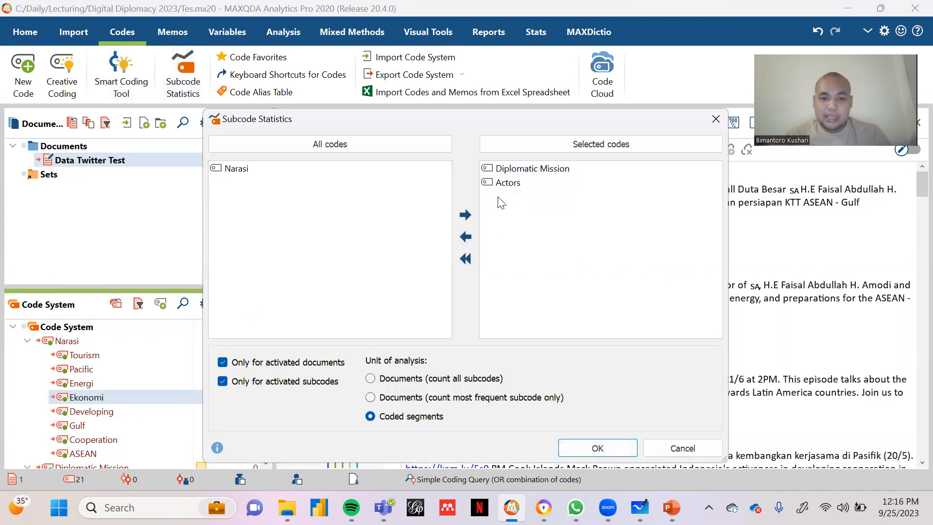
left_click(502, 173)
left_click(466, 236)
left_click(505, 169)
left_click(466, 237)
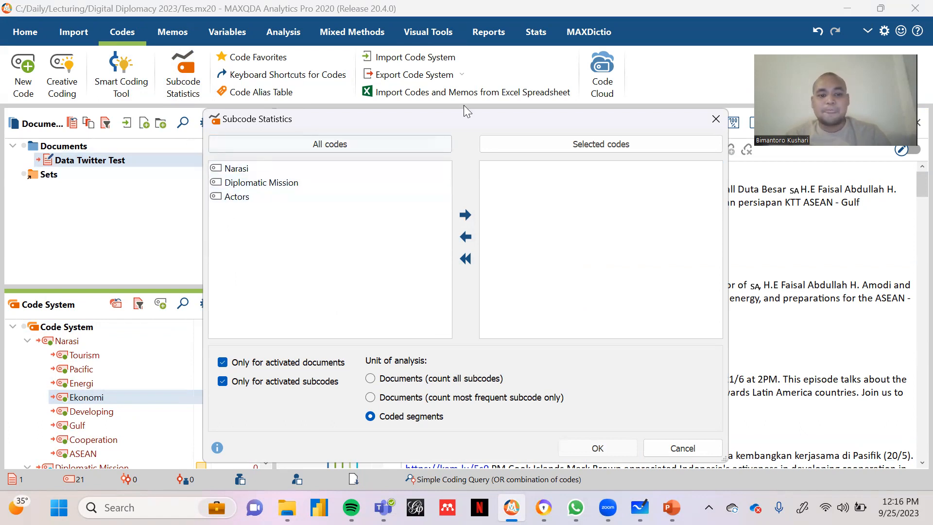
- Add Narasi, Diplomatic Mission and Actors to the selected codes and generate the subcode statistics with coded segments as the unit of analysis
left_click(370, 378)
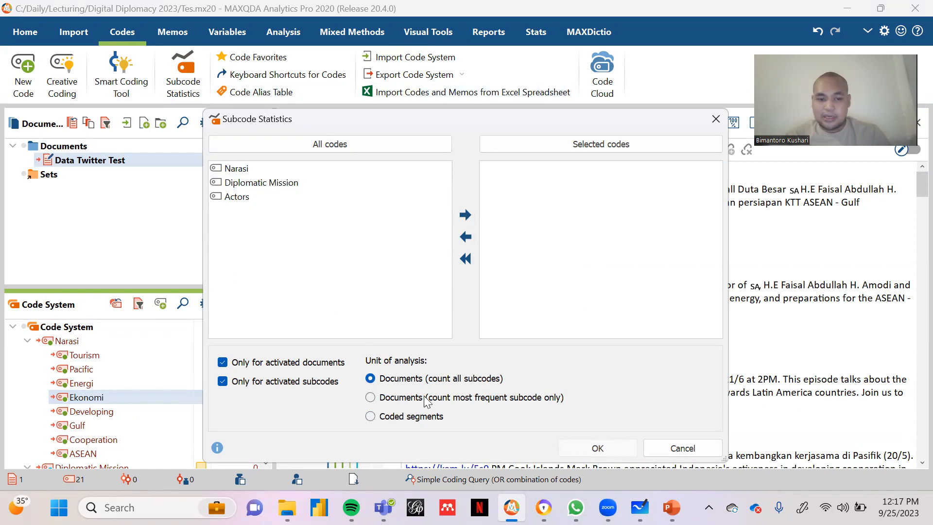
left_click(247, 171)
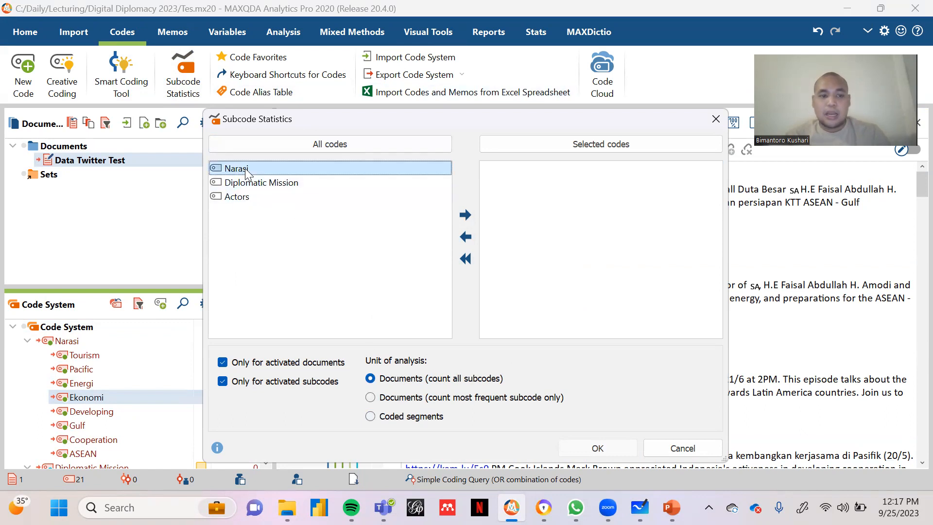
left_click(465, 214)
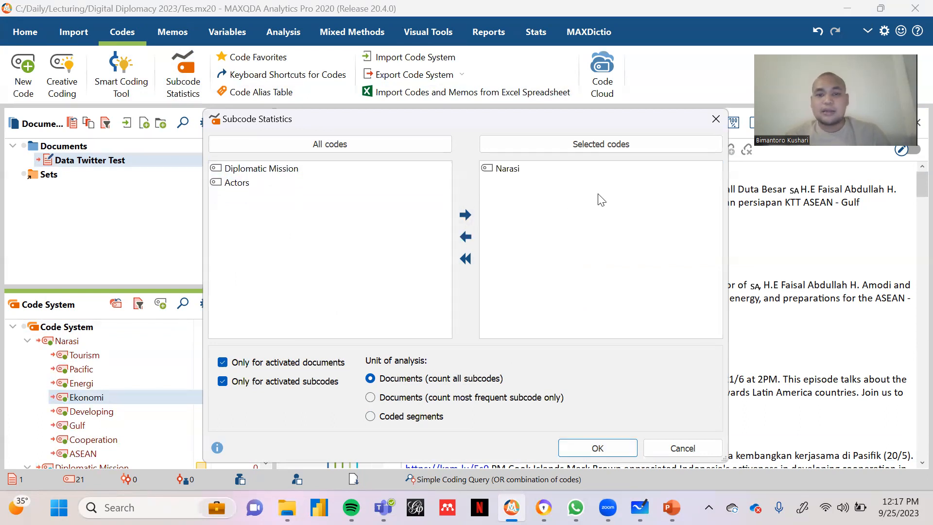
left_click(279, 169)
left_click(465, 214)
left_click(310, 170)
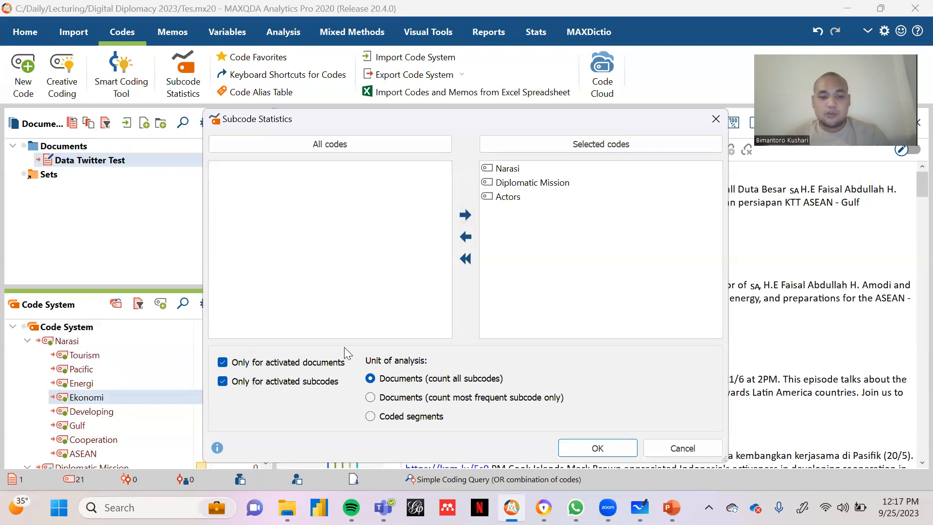
left_click(377, 420)
left_click(610, 447)
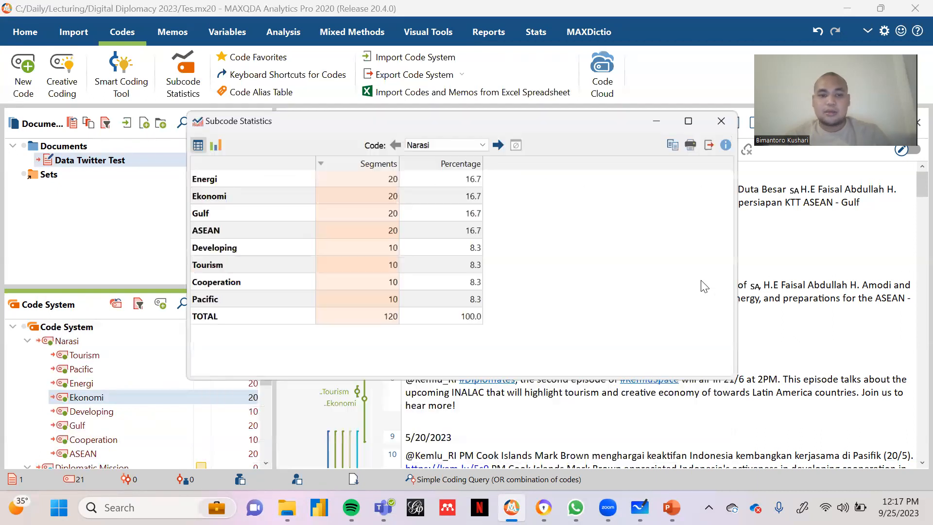
- Maximize the Subcode Statistics results and display the Narasi subcodes as a bar chart
left_click(696, 118)
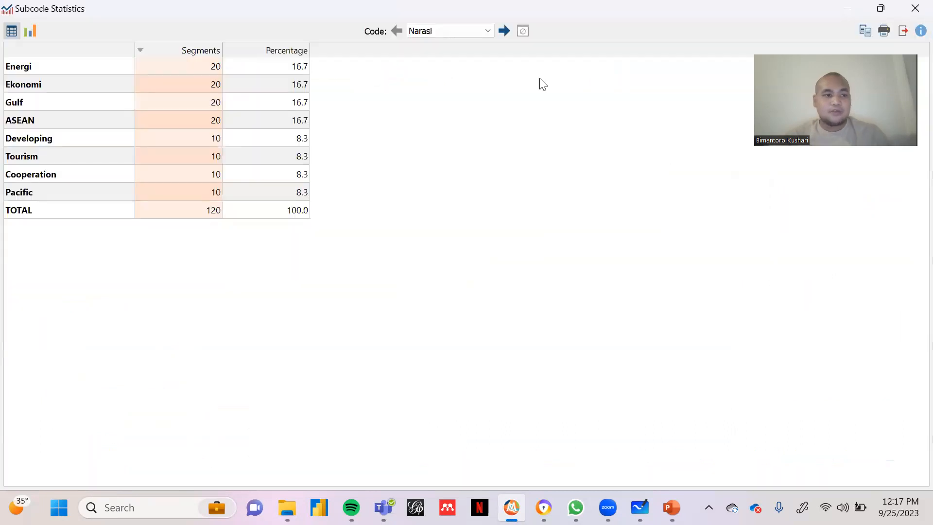
left_click(30, 31)
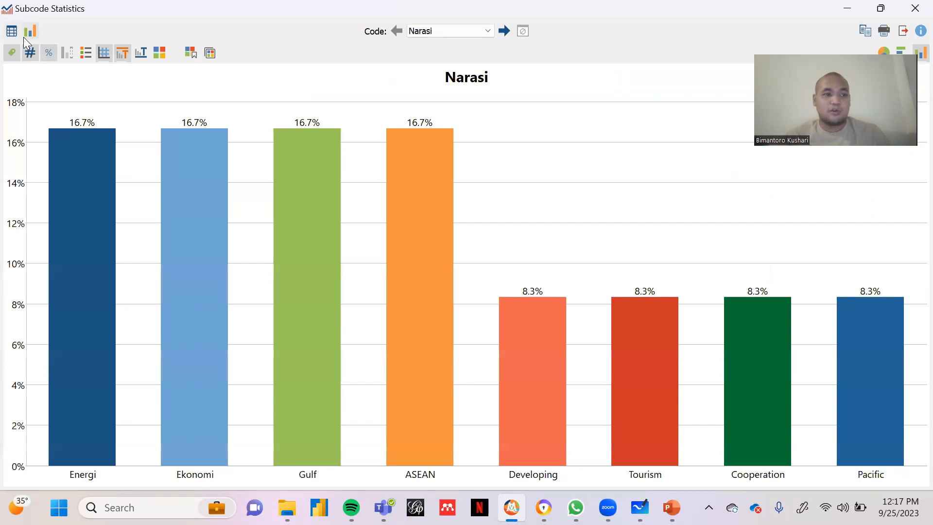
left_click(11, 34)
left_click(25, 34)
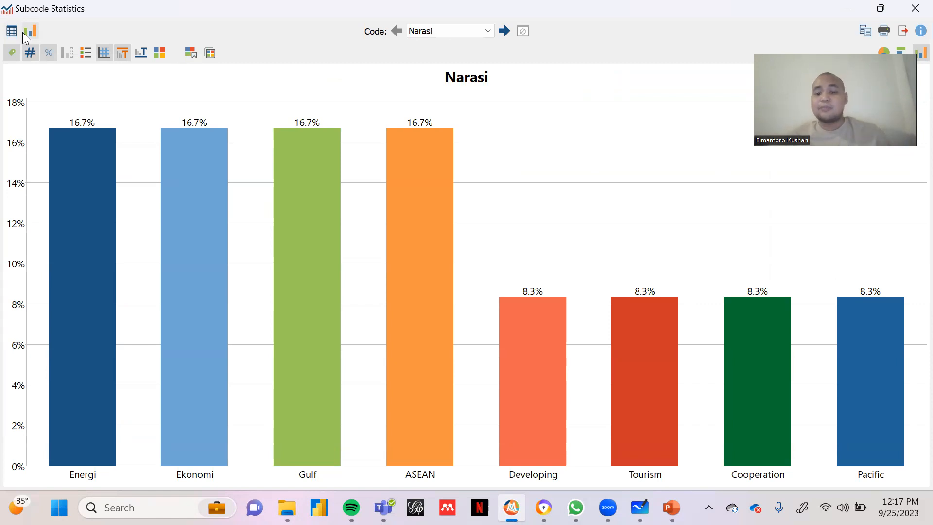
- Consult the Descriptive research strategy table in PowerPoint, and return to MAXQDA's Subcode Statistics to display the Actors bar chart
mouse_move(671, 507)
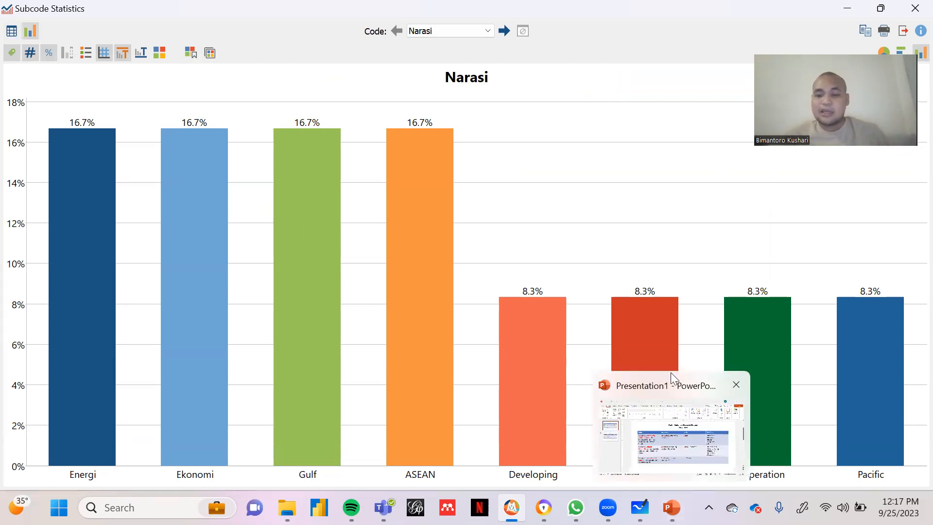
left_click(683, 460)
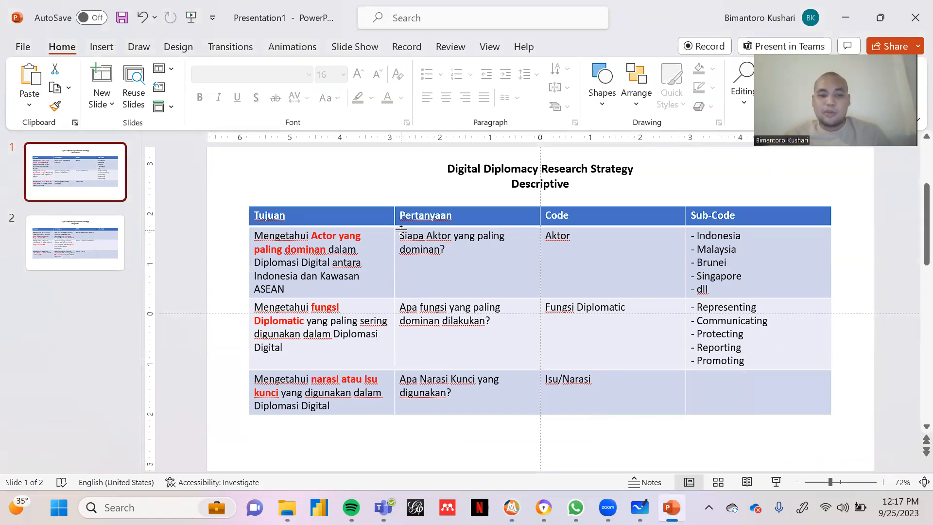
mouse_move(511, 508)
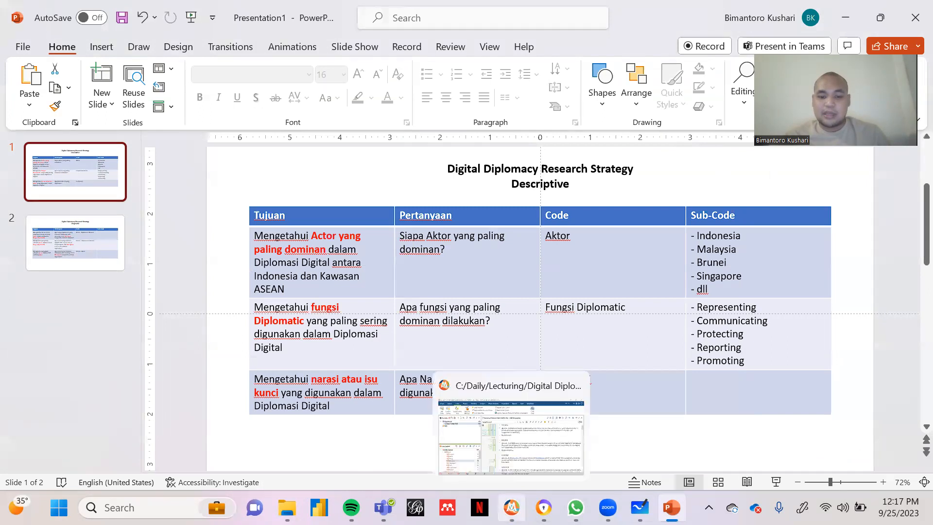
left_click(534, 444)
key("Down")
key("Down")
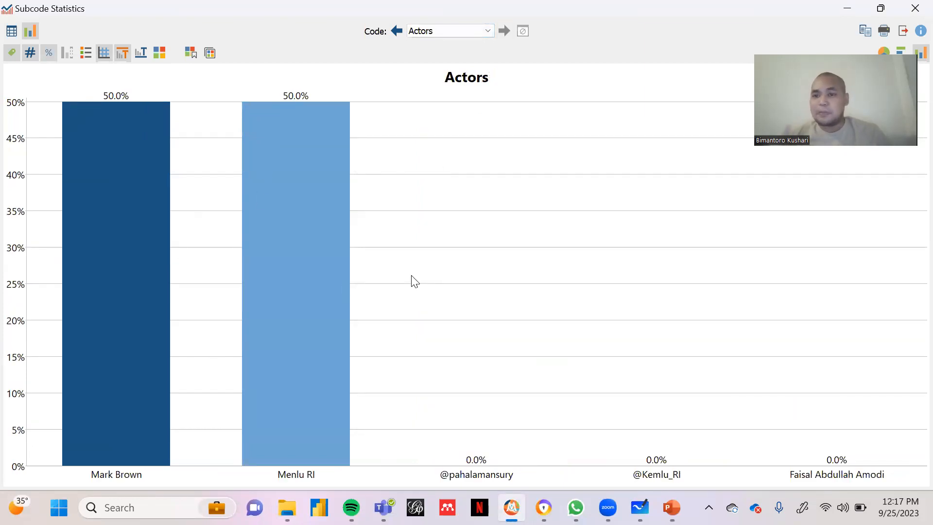
- Consult the Descriptive research strategy table in PowerPoint, and return to MAXQDA's Subcode Statistics to display the Diplomatic Mission bar chart
mouse_move(671, 507)
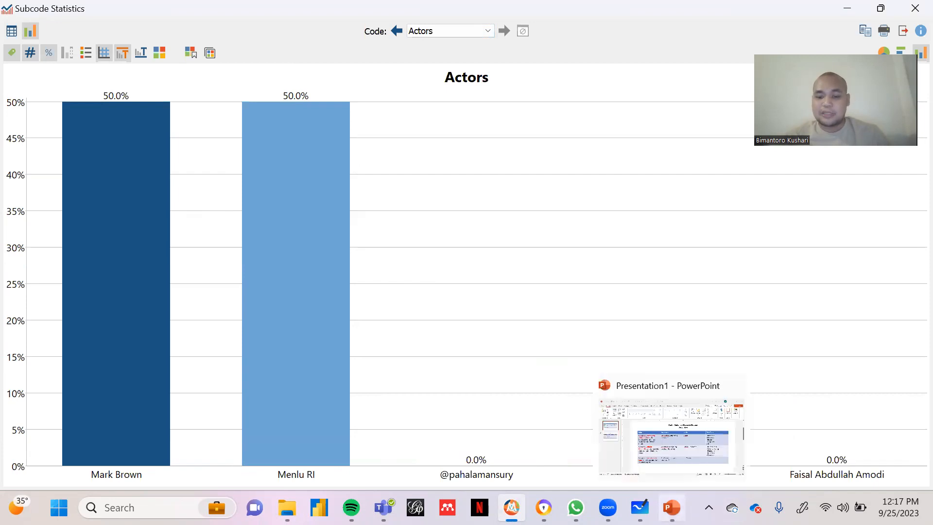
left_click(669, 457)
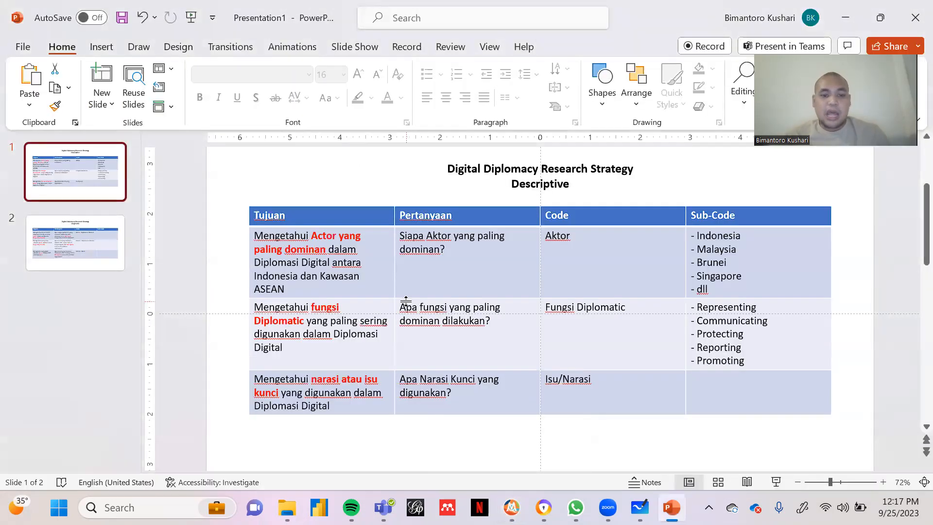
mouse_move(640, 505)
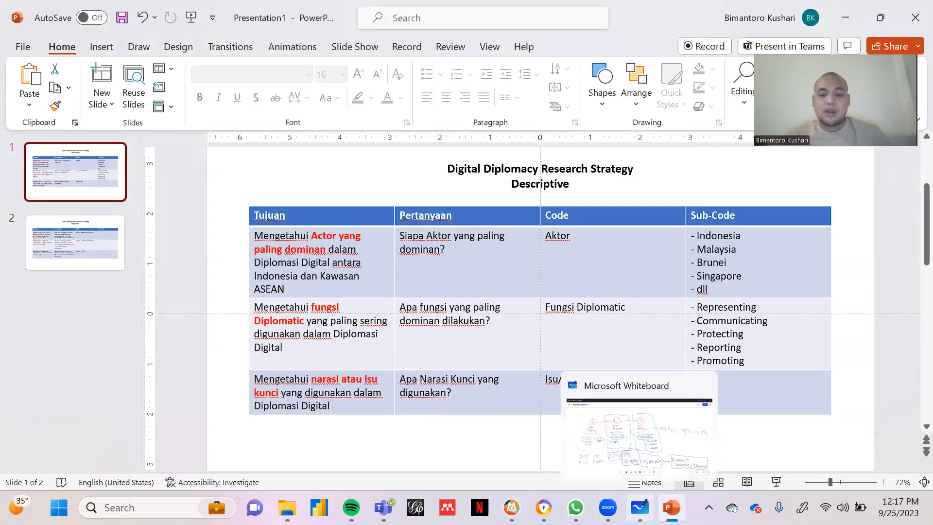
mouse_move(511, 507)
left_click(508, 455)
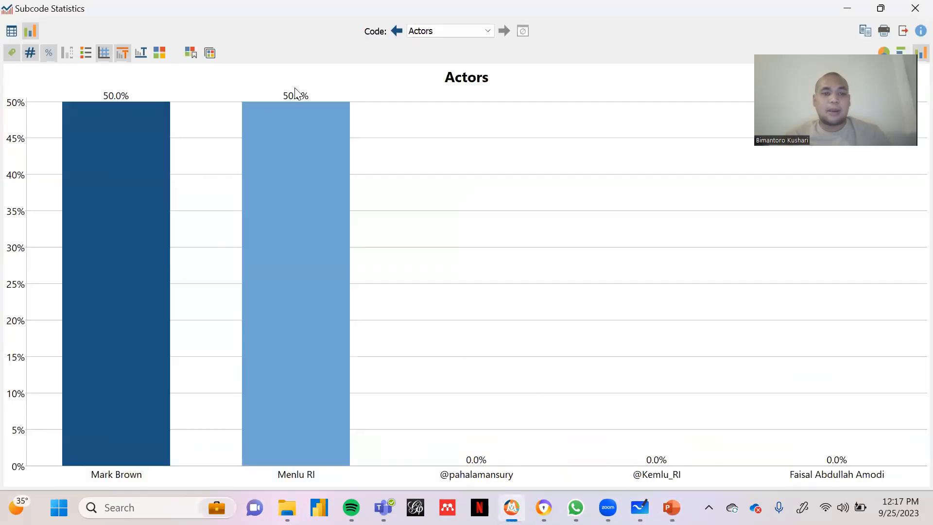
left_click(396, 31)
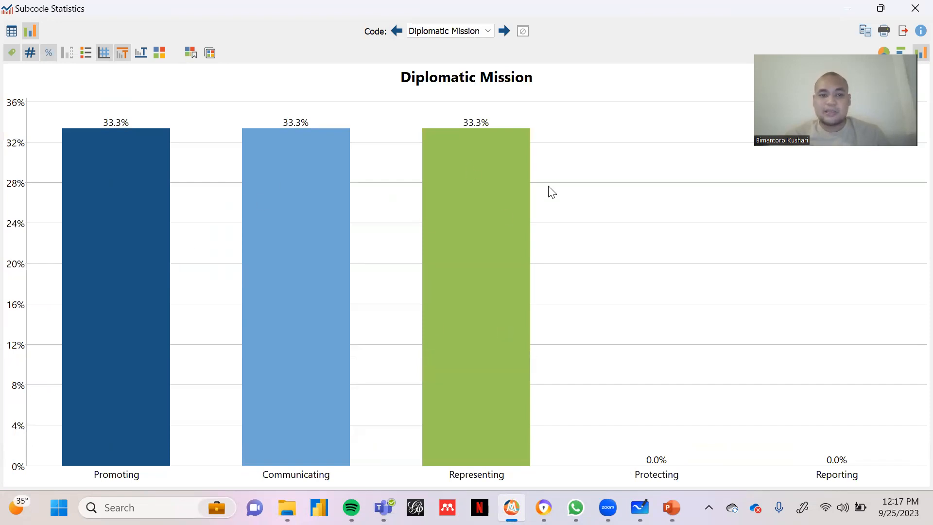
- Review the narrative question in the PowerPoint strategy table, and return to MAXQDA's Subcode Statistics to display the Narasi bar chart
mouse_move(672, 507)
left_click(710, 443)
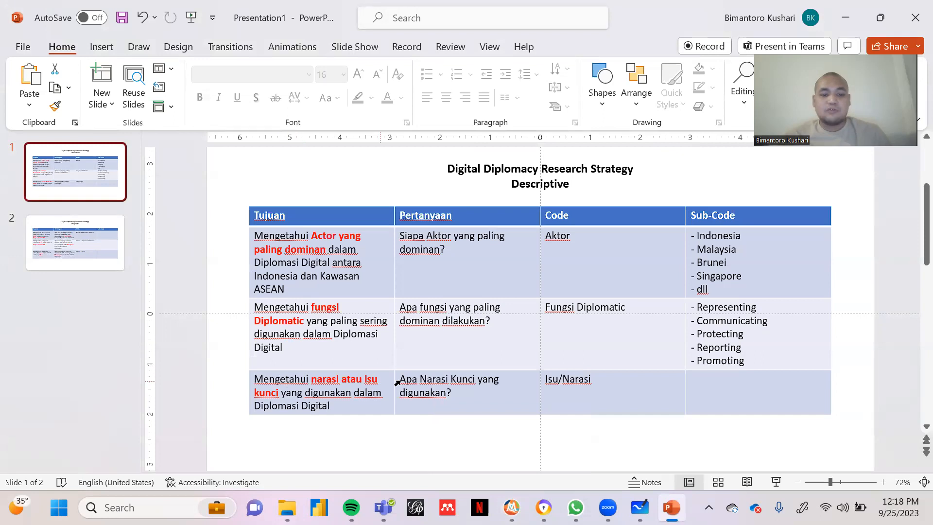
mouse_move(511, 507)
left_click(518, 455)
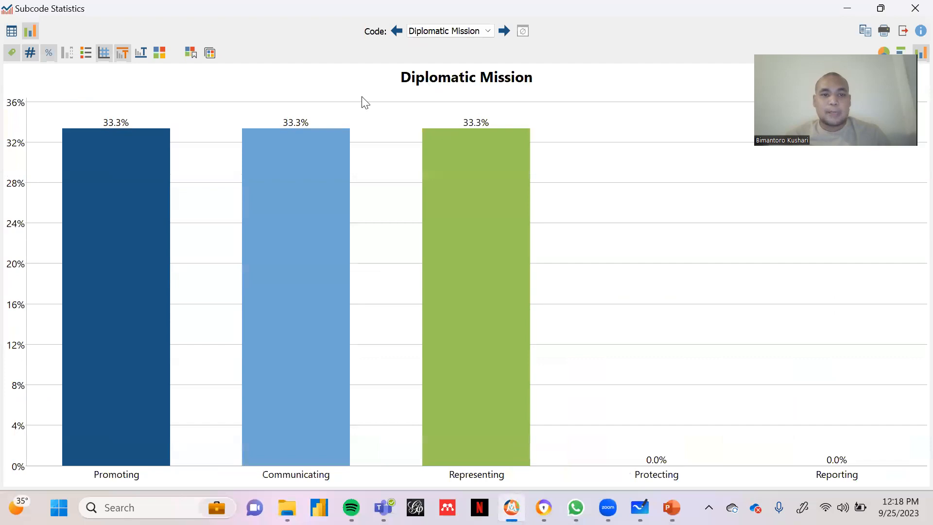
left_click(396, 31)
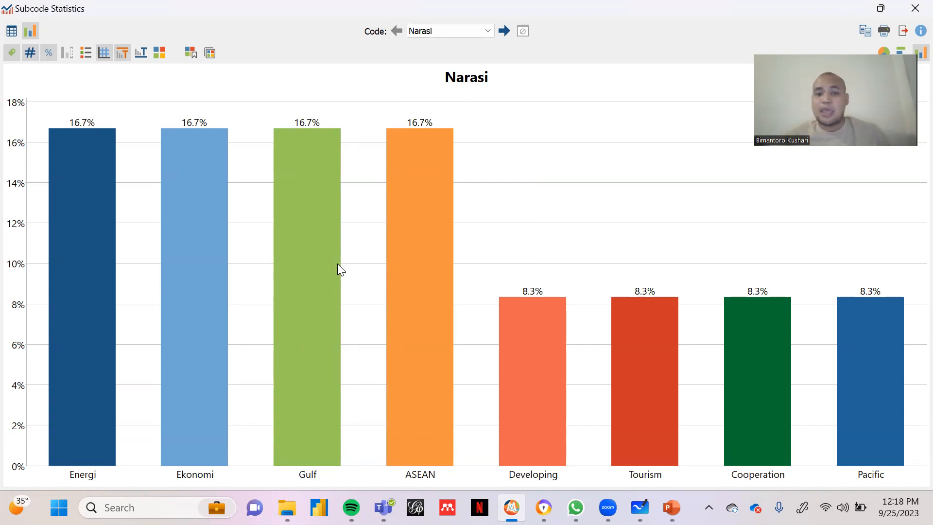
- Close the results and regenerate maximized subcode statistics for Narasi, Diplomatic Mission and Actors with coded segments as the unit of analysis
left_click(915, 8)
left_click(174, 76)
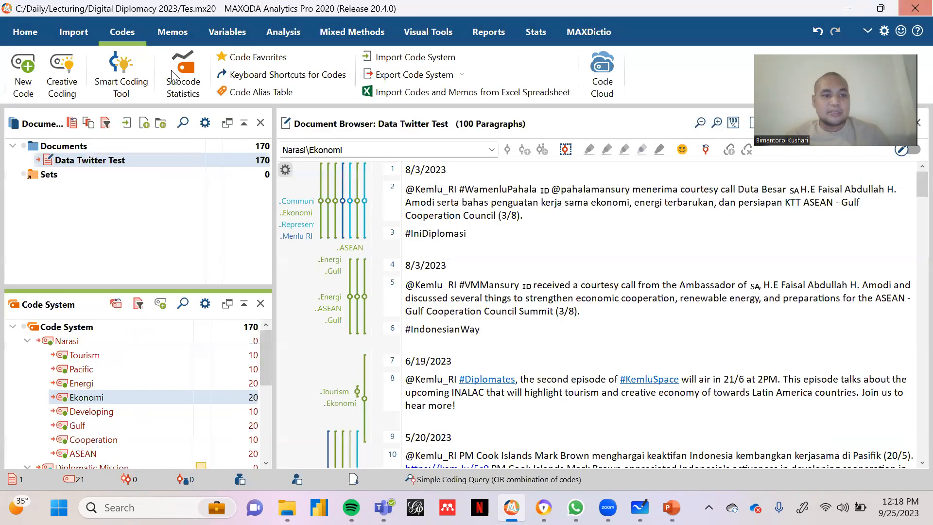
left_click(628, 448)
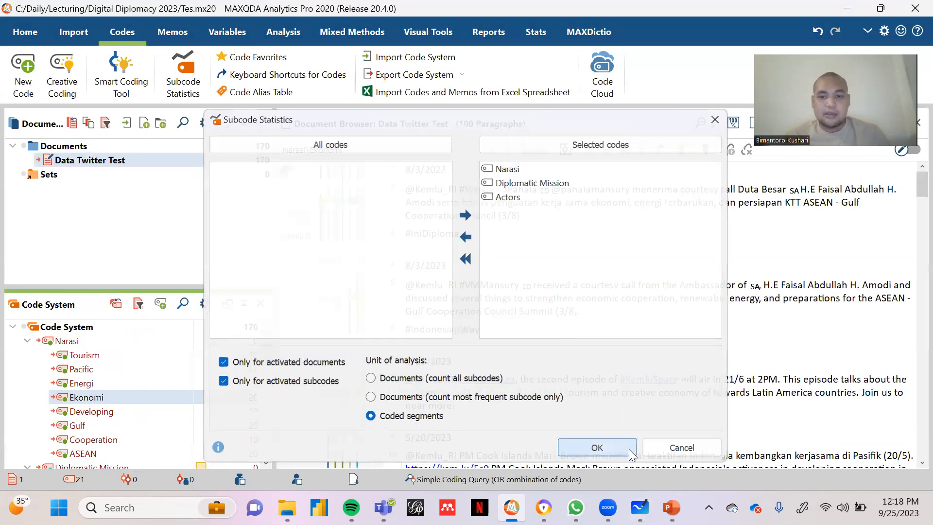
left_click(701, 120)
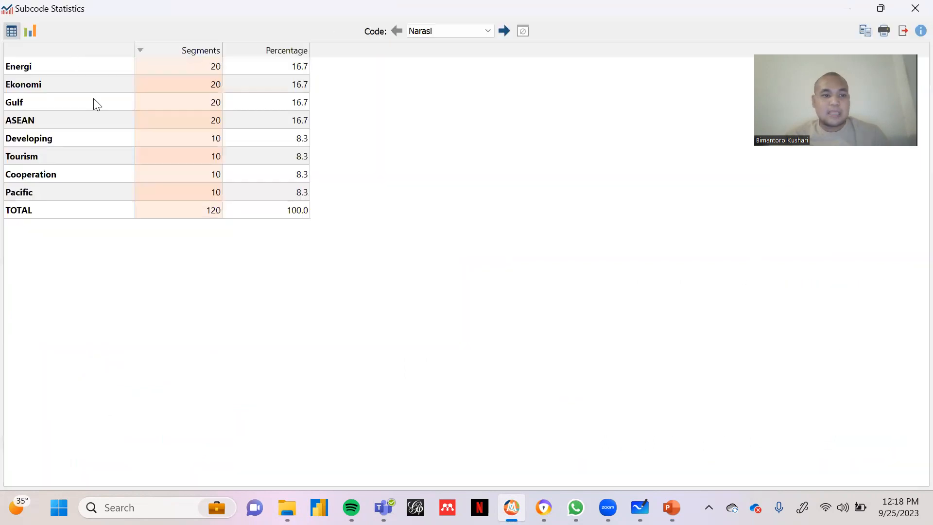
- Display the Narasi subcodes as a bar chart and export it as the PNG image Narasi
left_click(30, 35)
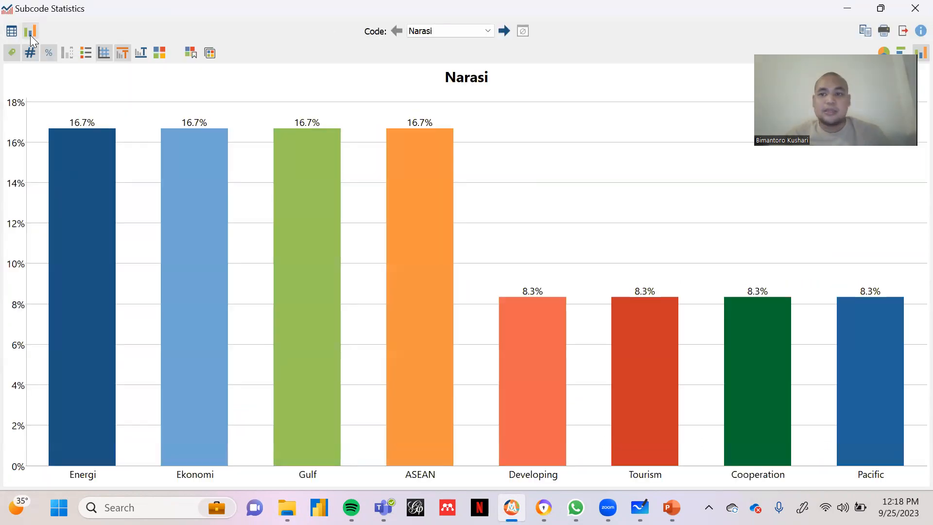
left_click(899, 29)
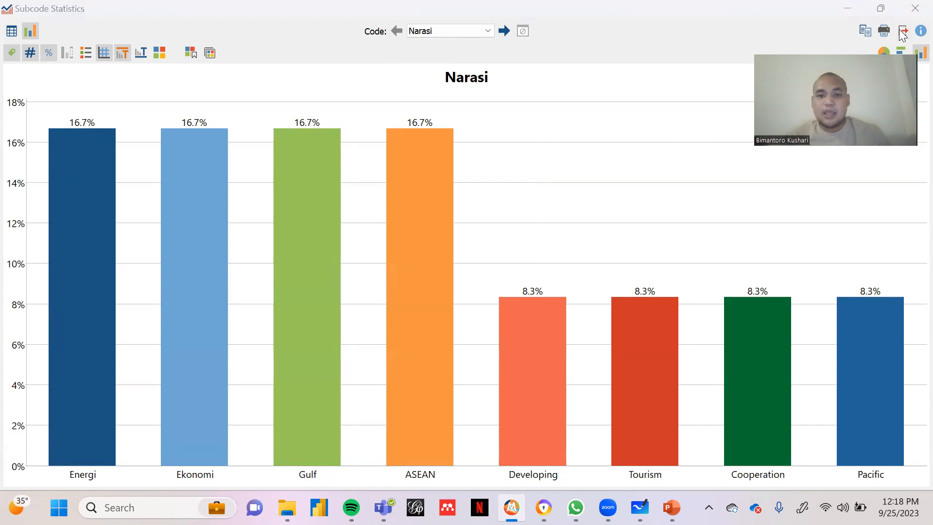
left_click(344, 344)
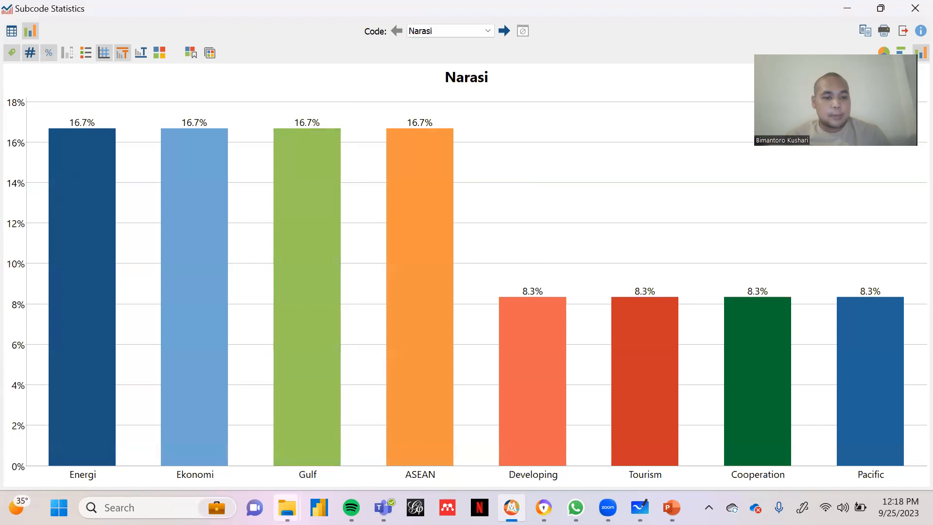
- In File Explorer, go to Daily > Lecturing > Digital Diplomacy 2023, view the exported Narasi image and close it
mouse_move(287, 507)
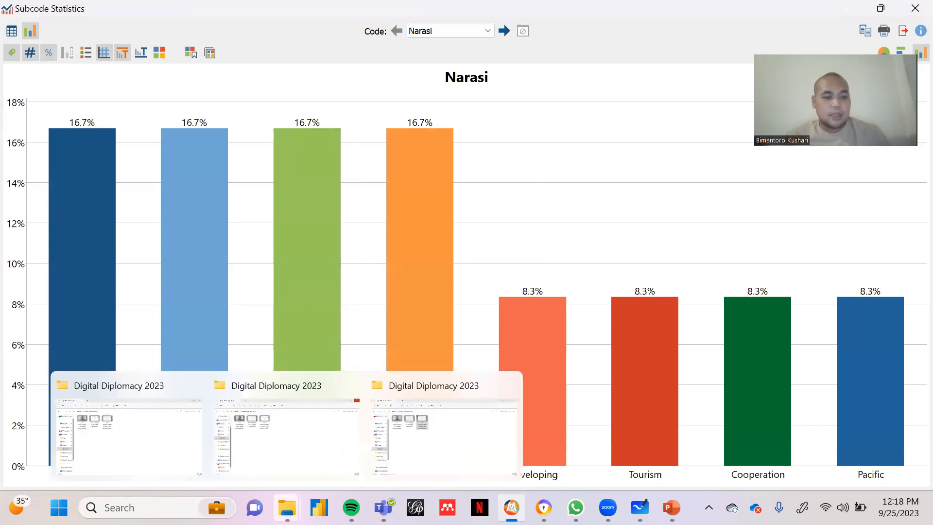
left_click(171, 436)
left_click(49, 252)
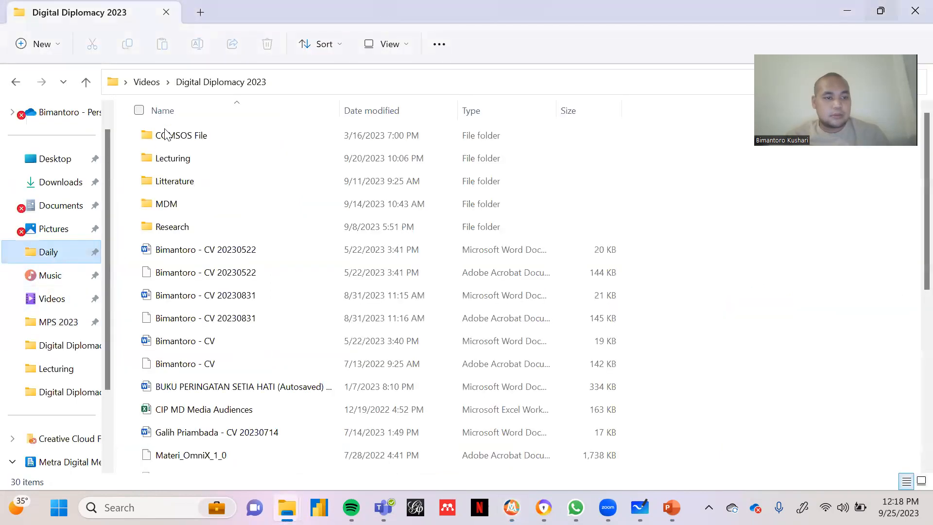
double_click(182, 158)
double_click(219, 185)
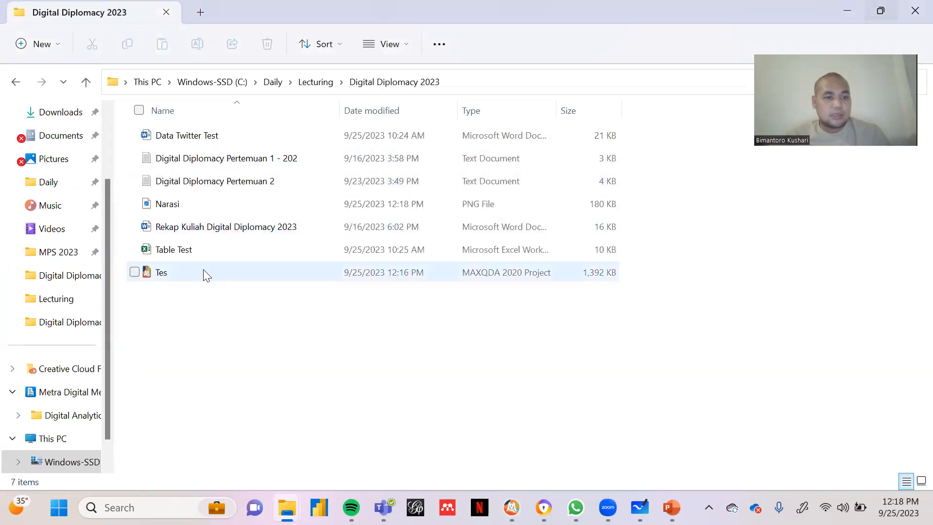
double_click(201, 204)
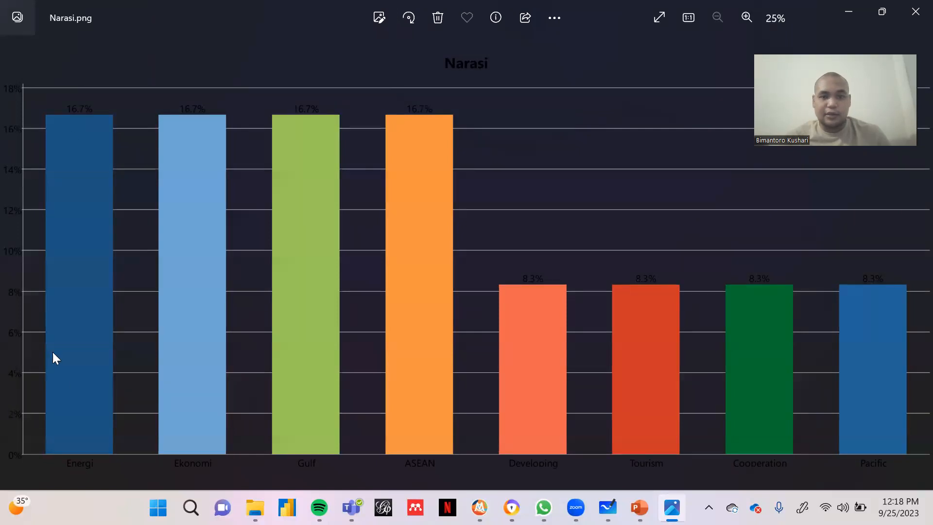
left_click(913, 7)
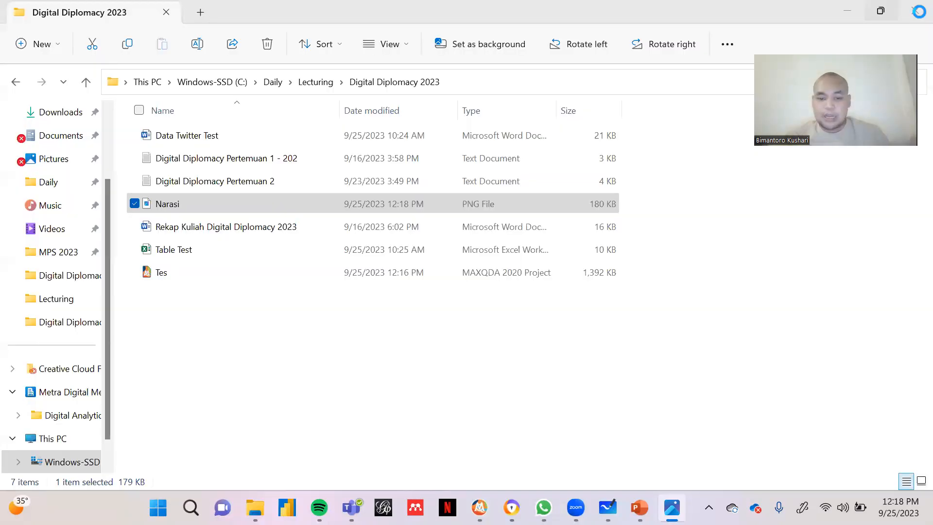
- Switch back to MAXQDA's Subcode Statistics and display the bar chart for the Diplomatic Mission code
mouse_move(479, 507)
left_click(514, 451)
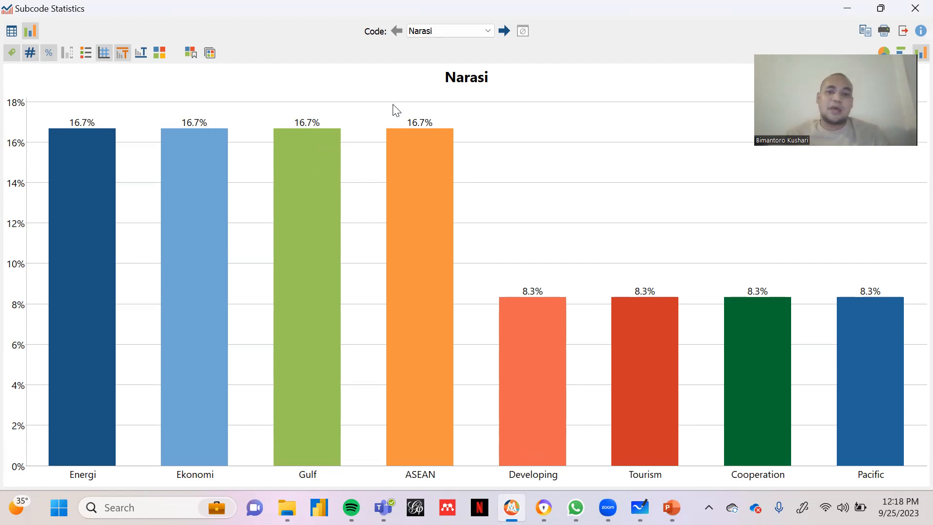
key("Down")
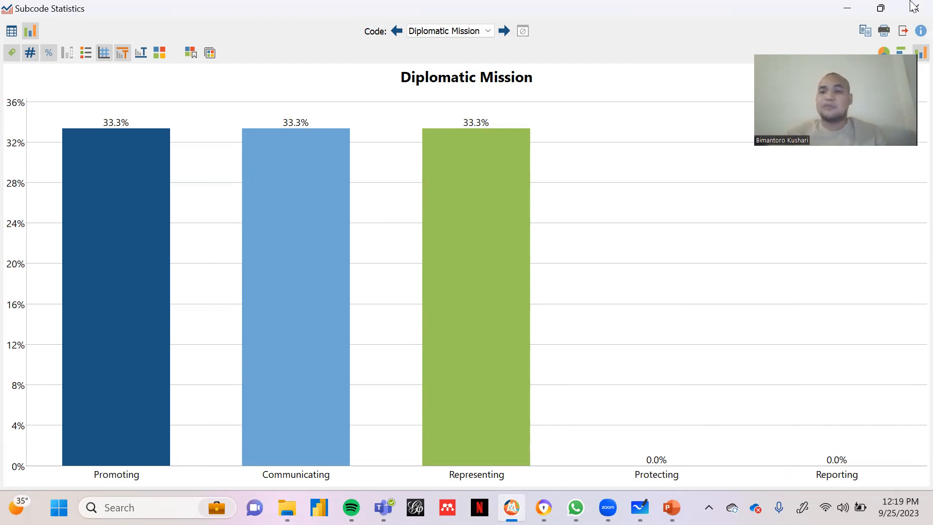
- Close the Subcode Statistics results and switch to the PowerPoint presentation
left_click(915, 9)
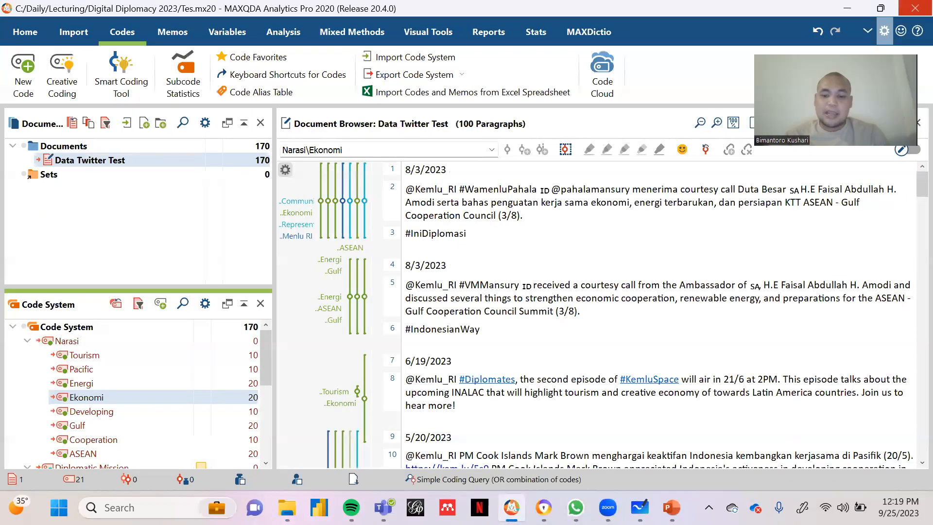
mouse_move(671, 507)
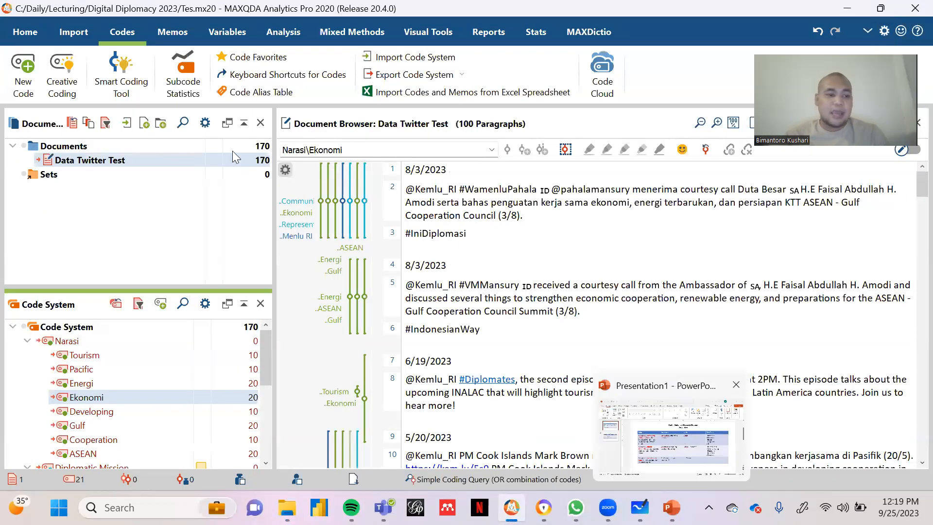